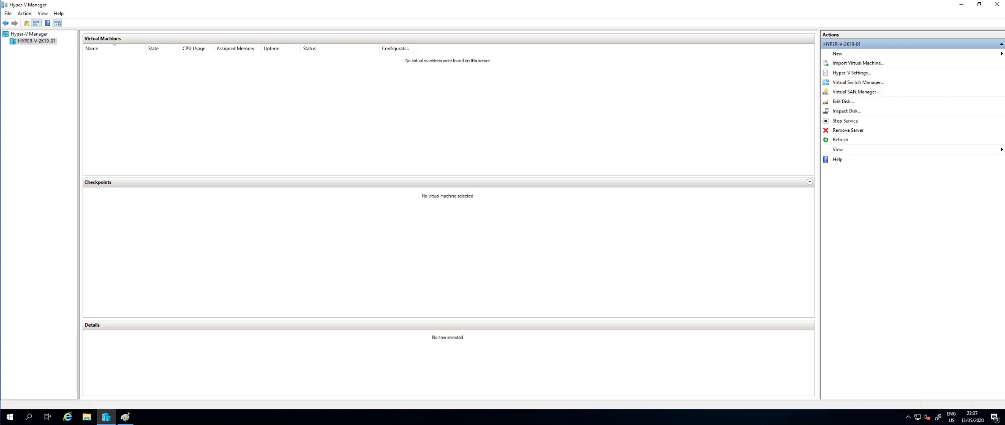
{"action": "right_click", "coordinate": [46, 43]}
{"action": "mouse_move", "coordinate": [53, 48]}
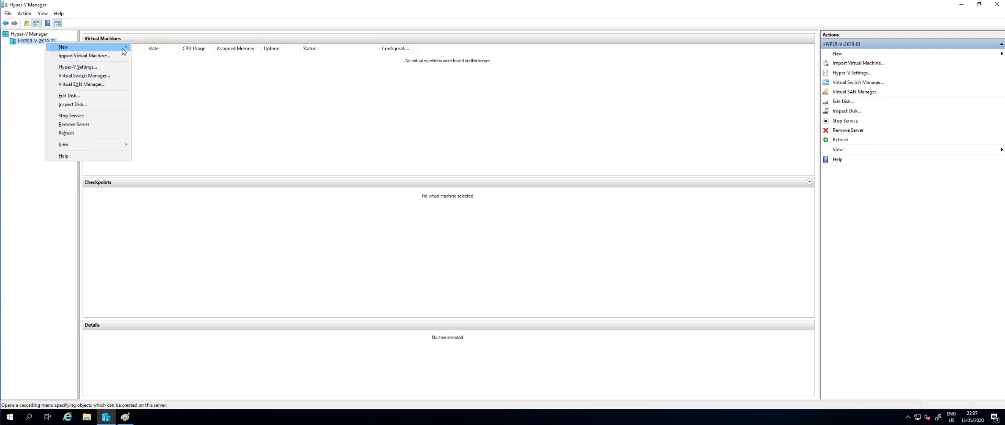
{"action": "mouse_move", "coordinate": [122, 48]}
{"action": "left_click", "coordinate": [547, 126]}
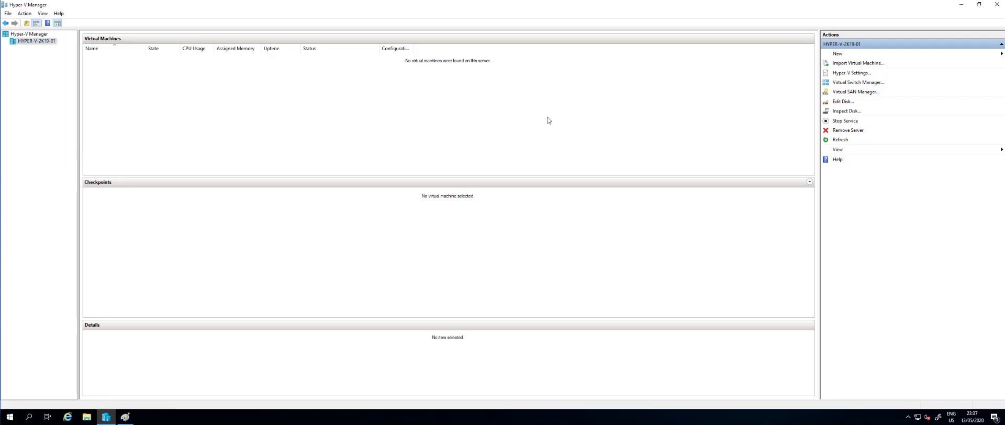
Start creating a new virtual machine and proceed past the wizard's introduction page.
{"action": "left_click", "coordinate": [837, 56]}
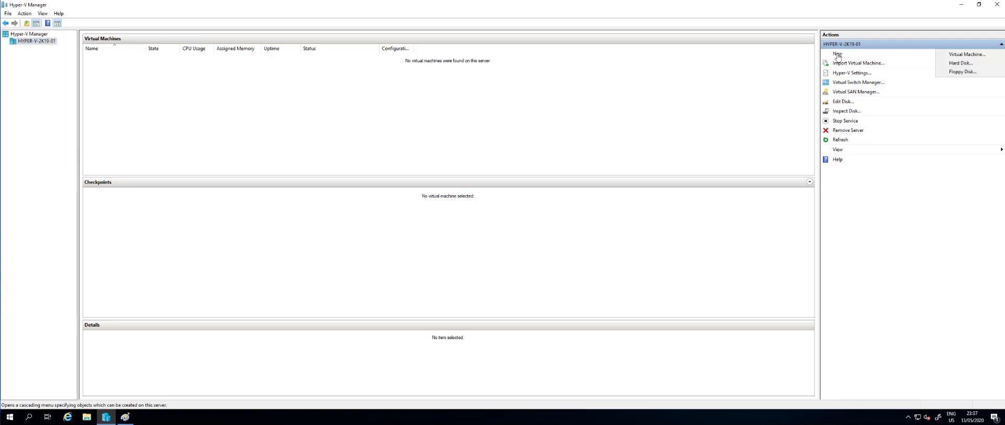
{"action": "left_click", "coordinate": [967, 54]}
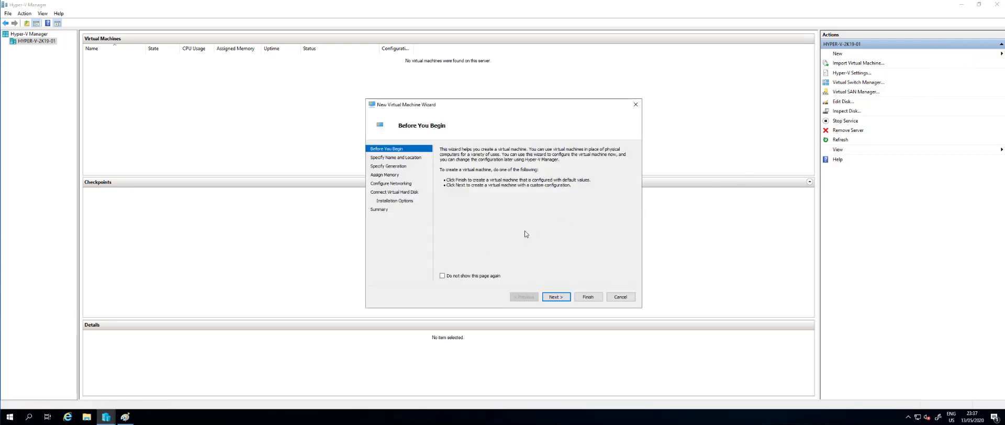
{"action": "left_click", "coordinate": [556, 297]}
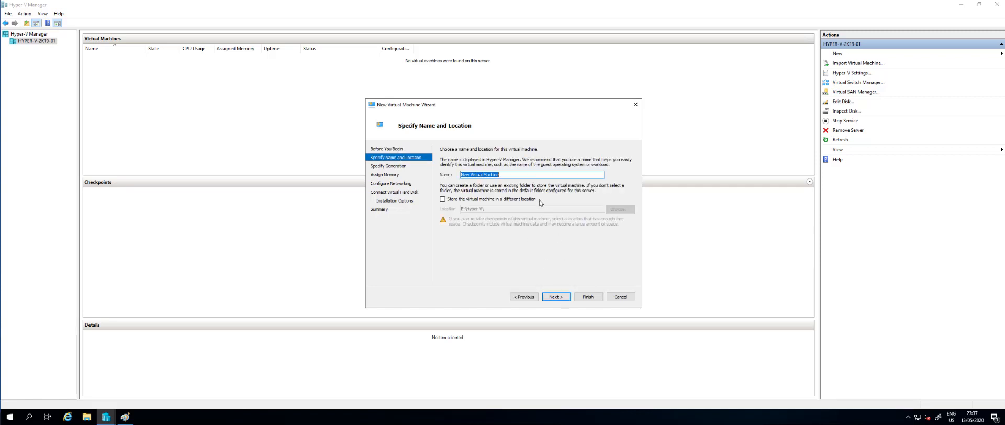
Name the new virtual machine VM-2019.
{"action": "key", "text": "BackSpace"}
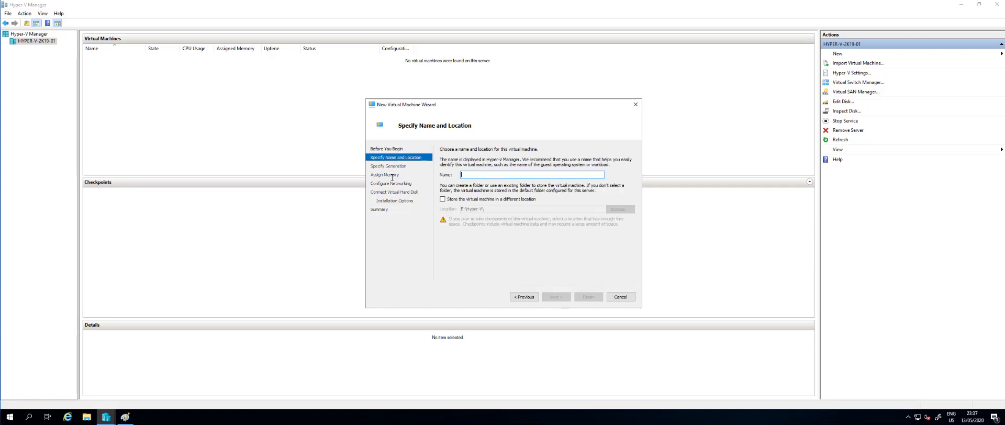
{"action": "type", "text": "HYP"}
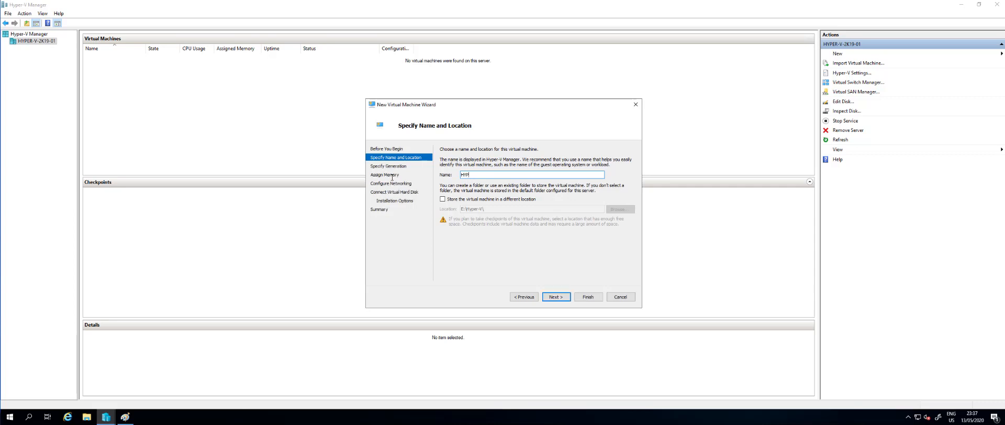
{"action": "key", "text": "BackSpace"}
{"action": "key", "text": "BackSpace"}
{"action": "key", "text": "BackSpace"}
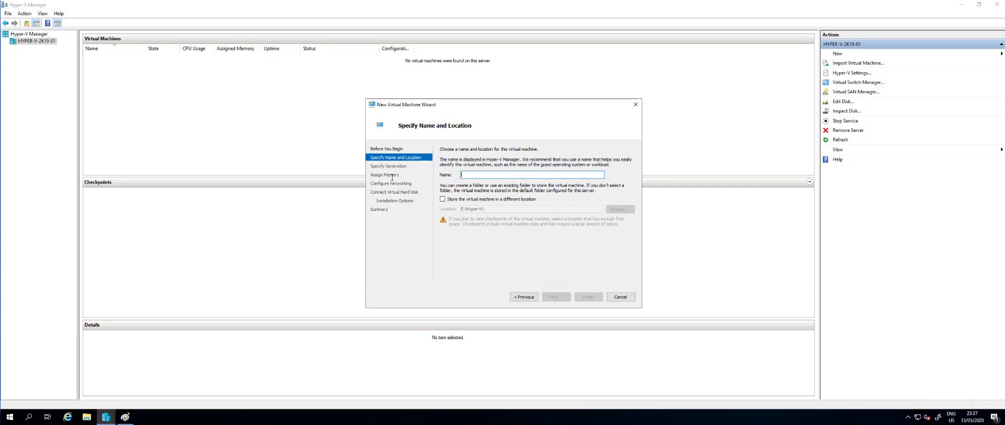
{"action": "type", "text": "TESTE-"}
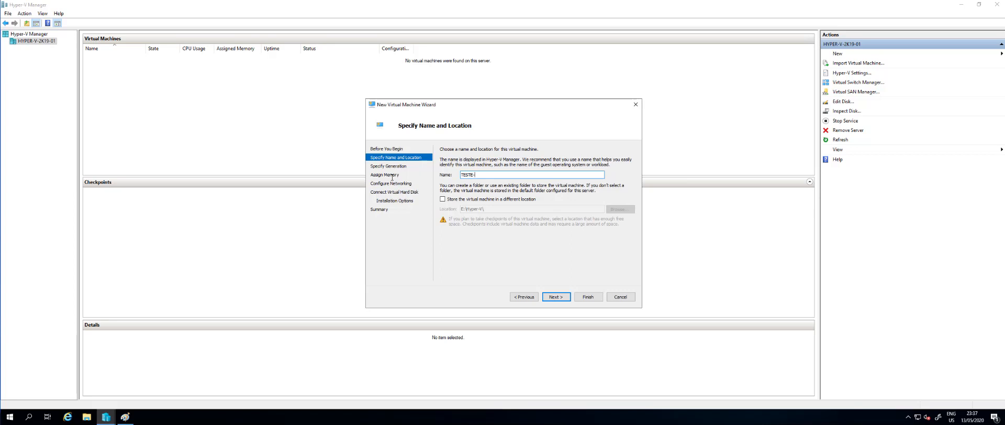
{"action": "key", "text": "BackSpace"}
{"action": "key", "text": "BackSpace"}
{"action": "type", "text": "VM-2019"}
Enable storing the virtual machine in a different location, keep the path E:\Hyper-V\, and continue to the generation settings.
{"action": "left_click", "coordinate": [475, 201]}
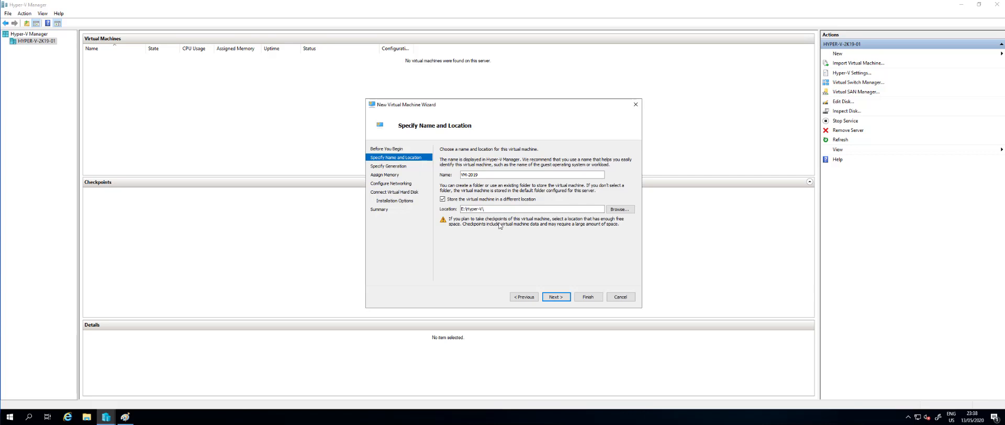
{"action": "left_click", "coordinate": [481, 199]}
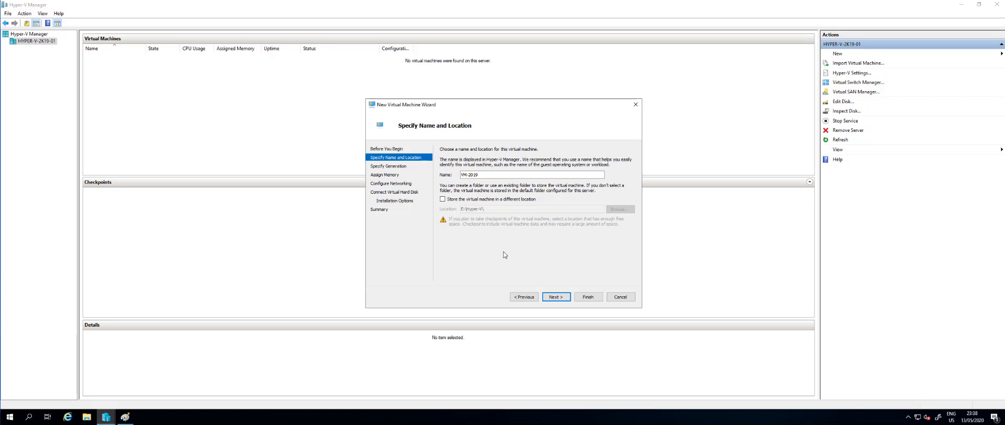
{"action": "left_click", "coordinate": [476, 201]}
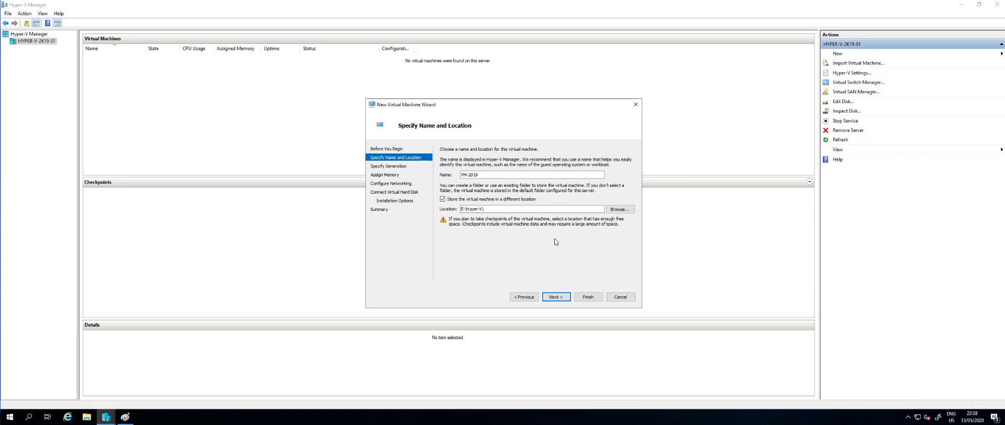
{"action": "left_click", "coordinate": [557, 297]}
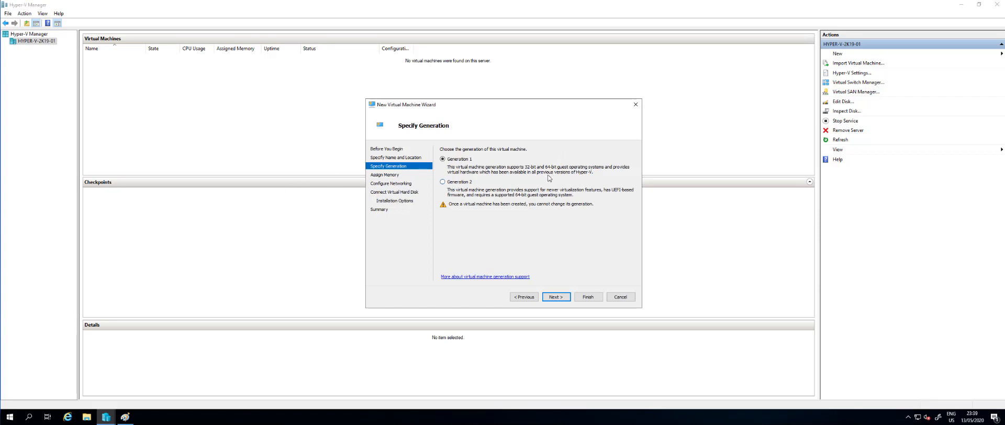
Choose Generation 2 and assign 2048 MB of startup memory with Dynamic Memory disabled.
{"action": "left_click", "coordinate": [455, 183]}
{"action": "left_click", "coordinate": [562, 298]}
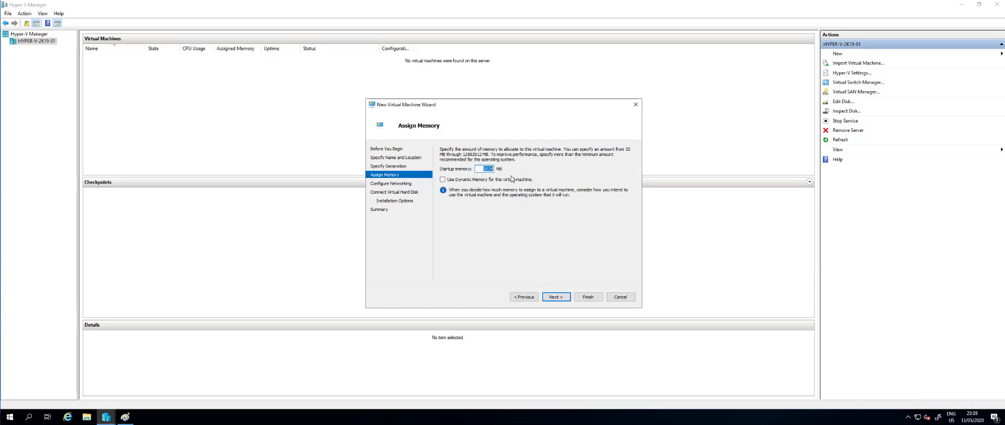
{"action": "type", "text": "2048"}
{"action": "left_click", "coordinate": [458, 182]}
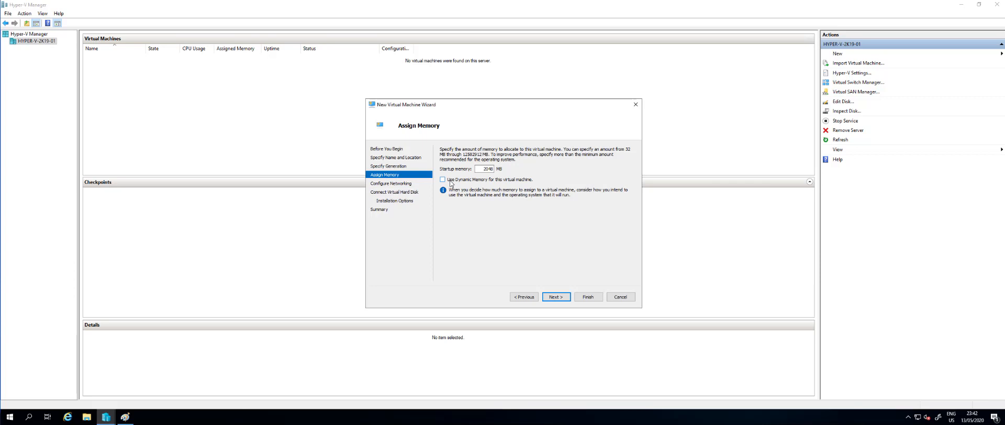
{"action": "left_click", "coordinate": [558, 298]}
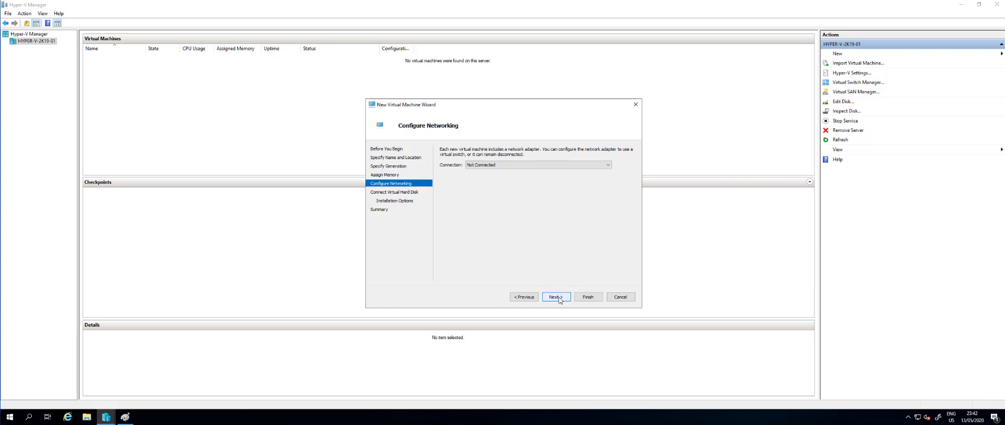
Connect the virtual machine's network adapter to Virtual Switch External and continue to the hard disk settings.
{"action": "left_click", "coordinate": [503, 166]}
{"action": "left_click", "coordinate": [504, 176]}
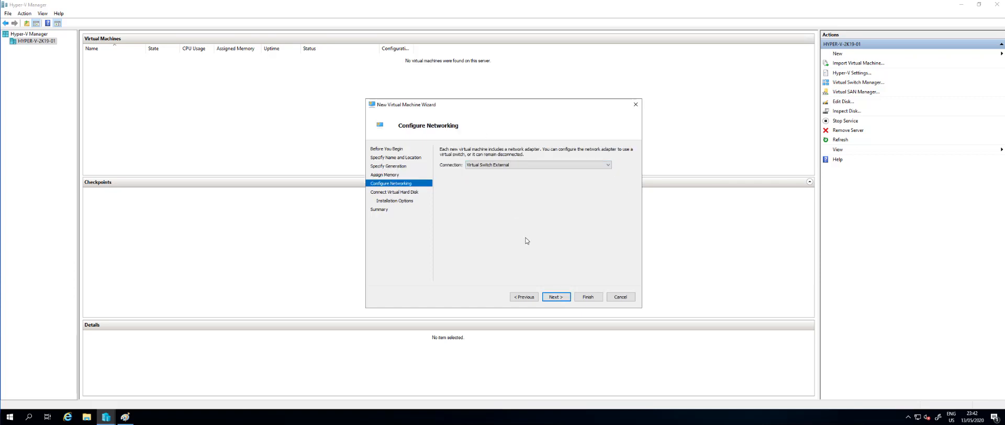
{"action": "left_click", "coordinate": [559, 300]}
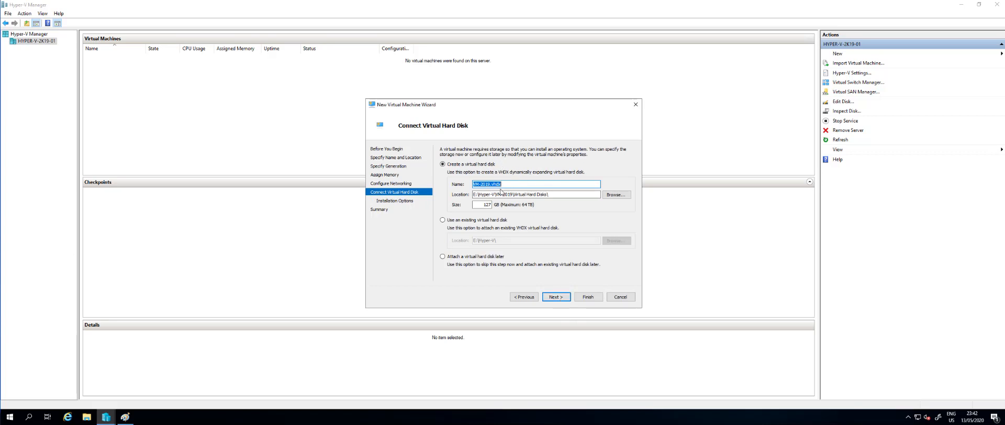
Examine the proposed file name and storage path of the new virtual hard disk.
{"action": "left_click_drag", "start_coordinate": [495, 194], "coordinate": [513, 192]}
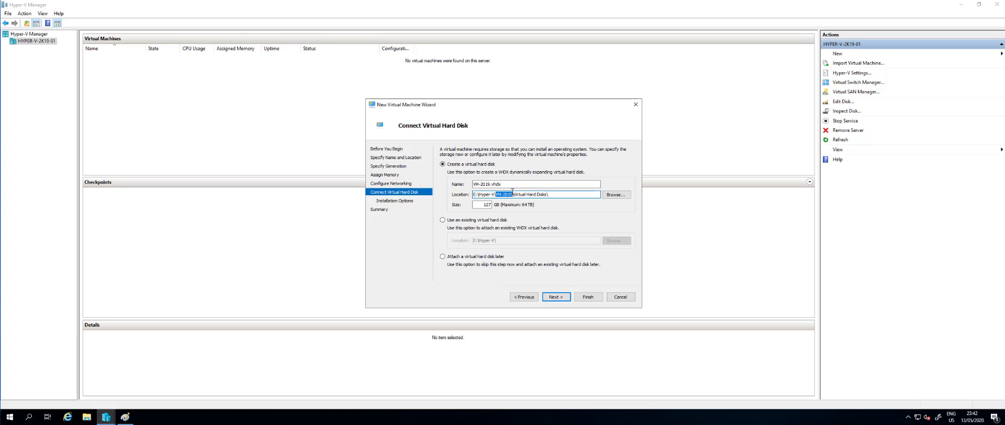
{"action": "left_click_drag", "start_coordinate": [518, 192], "coordinate": [553, 193]}
{"action": "left_click", "coordinate": [552, 194]}
{"action": "left_click_drag", "start_coordinate": [506, 184], "coordinate": [475, 197]}
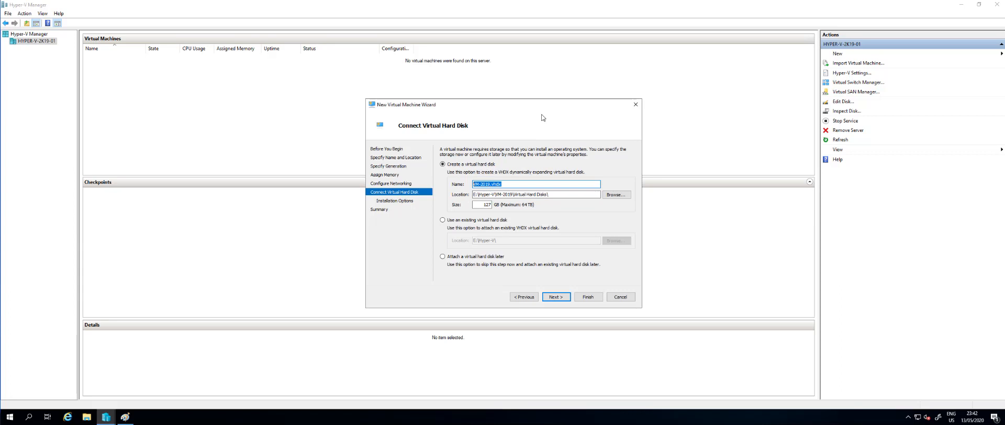
Try the existing disk option by browsing the Virtual Hard Disk folder, cancel, and select attaching a virtual hard disk later.
{"action": "left_click", "coordinate": [485, 220]}
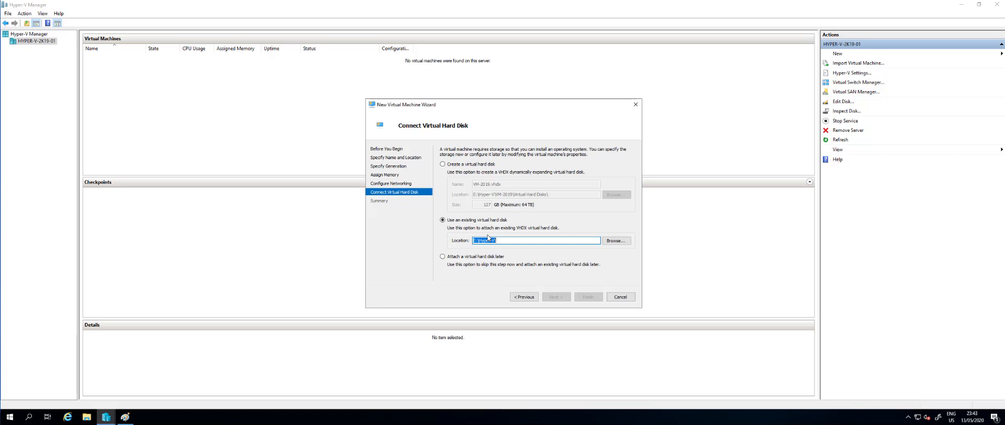
{"action": "left_click", "coordinate": [610, 241]}
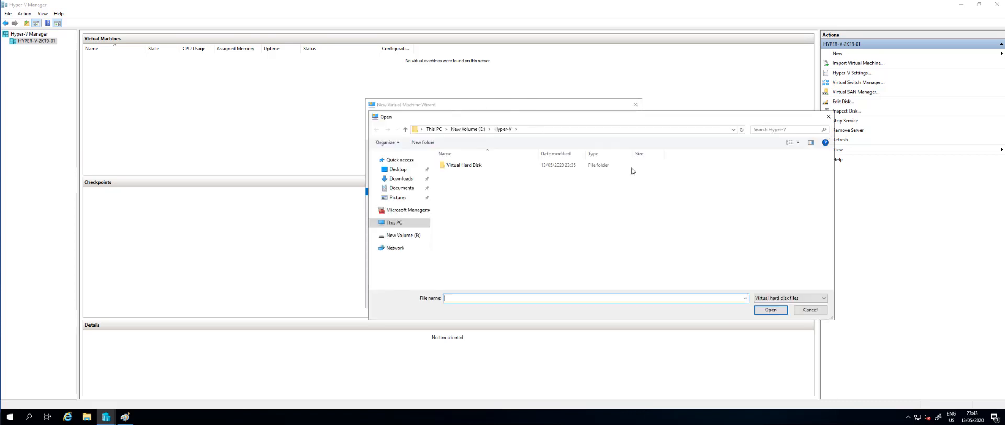
{"action": "left_click", "coordinate": [504, 166]}
{"action": "double_click", "coordinate": [504, 165]}
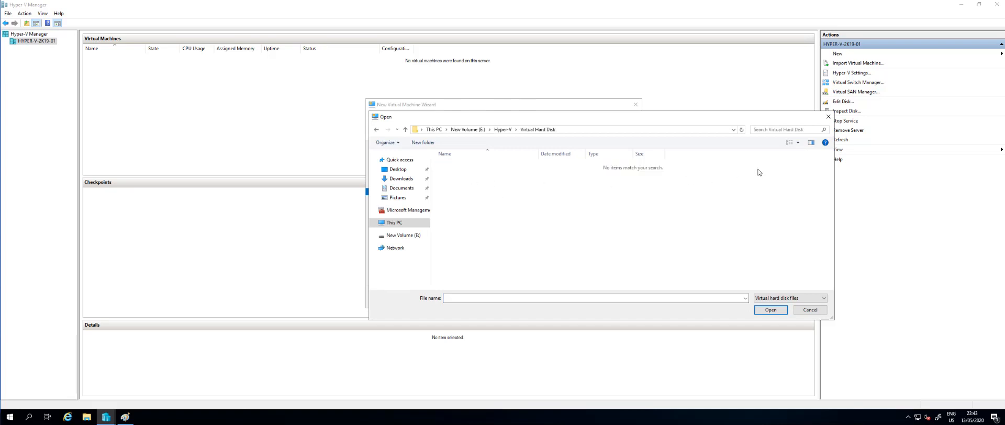
{"action": "left_click", "coordinate": [827, 117]}
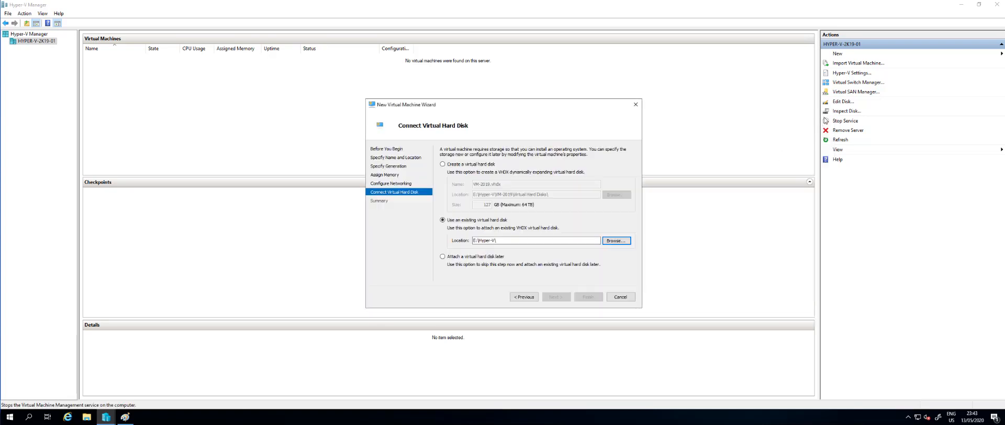
{"action": "left_click", "coordinate": [492, 256]}
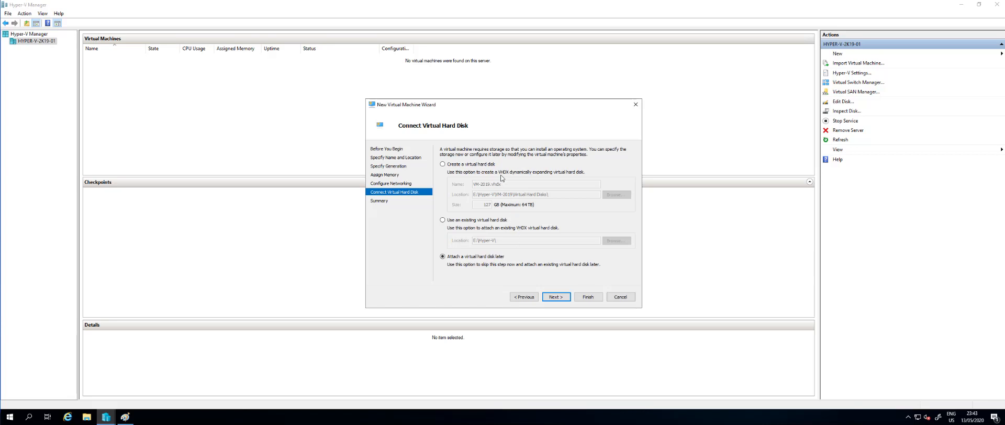
Choose to create a new virtual hard disk with the default name, location and size, and continue to the installation options.
{"action": "left_click", "coordinate": [471, 164]}
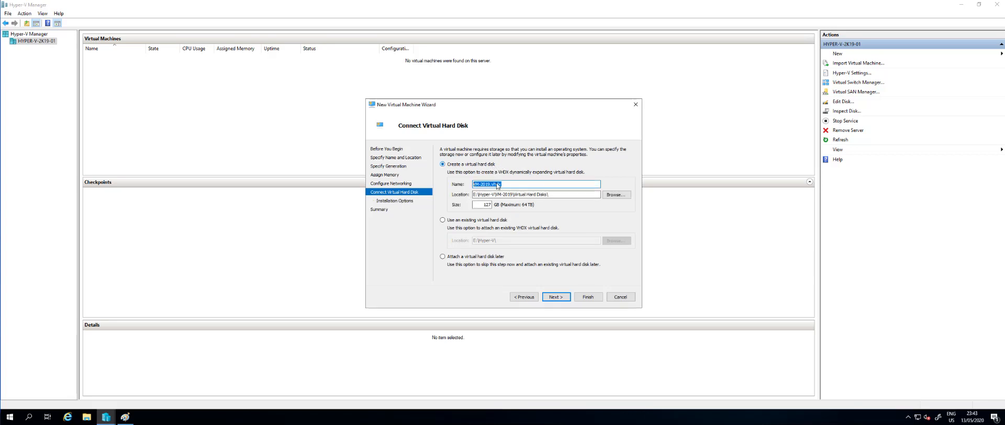
{"action": "left_click", "coordinate": [556, 296]}
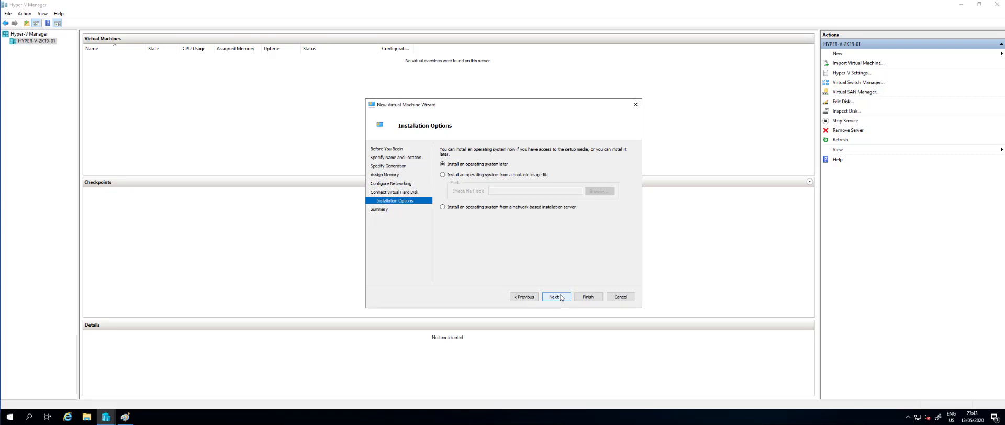
Try to choose a bootable ISO image from DVD drive D:, cancel, and select the network-based installation server option.
{"action": "left_click", "coordinate": [487, 174]}
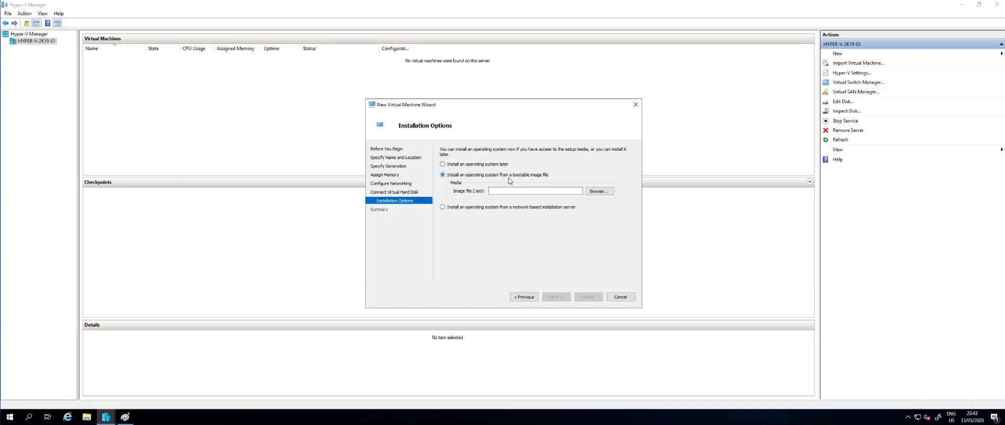
{"action": "left_click", "coordinate": [596, 191]}
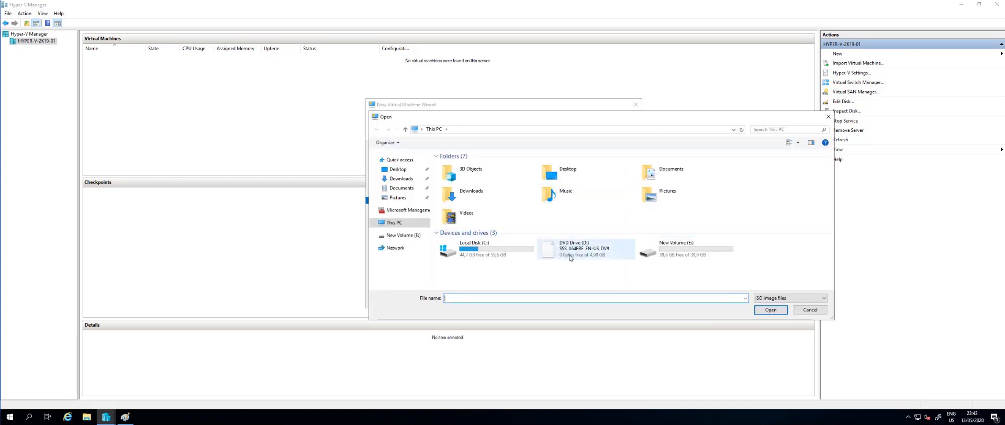
{"action": "left_click", "coordinate": [571, 258]}
{"action": "left_click", "coordinate": [756, 313]}
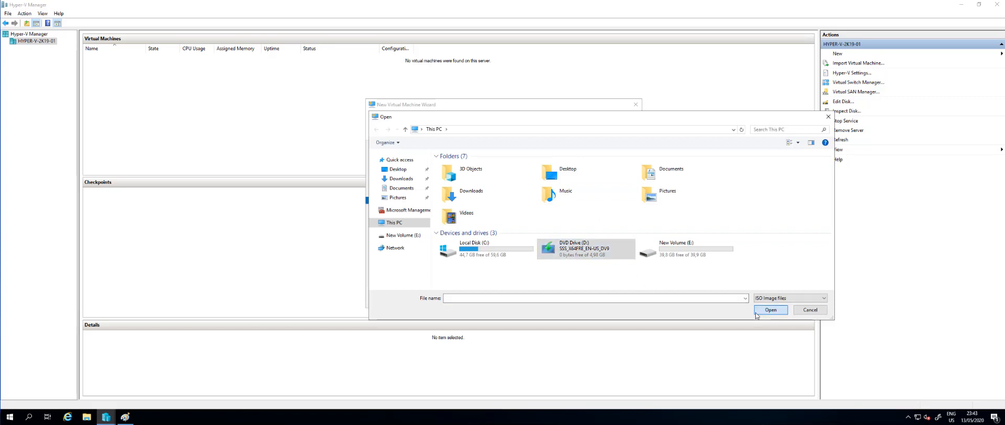
{"action": "left_click", "coordinate": [810, 311]}
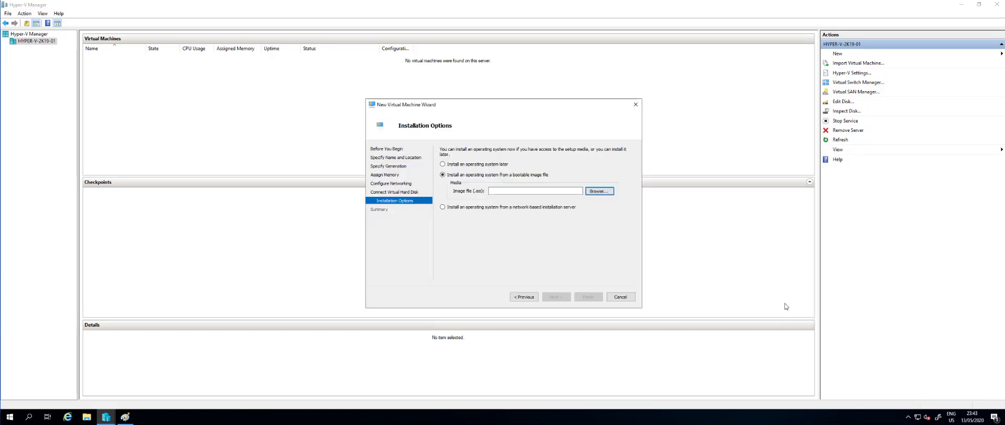
{"action": "left_click", "coordinate": [486, 164]}
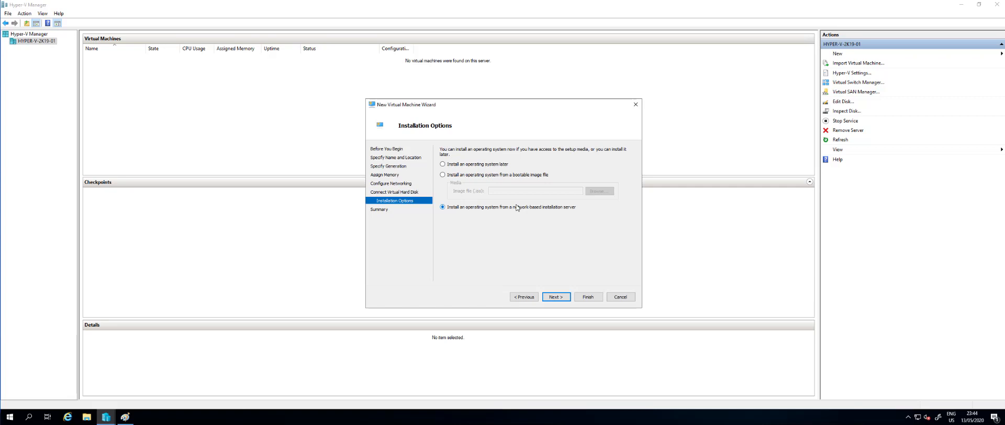
Choose to install an operating system later and review the wizard's summary of the virtual machine.
{"action": "left_click", "coordinate": [478, 164]}
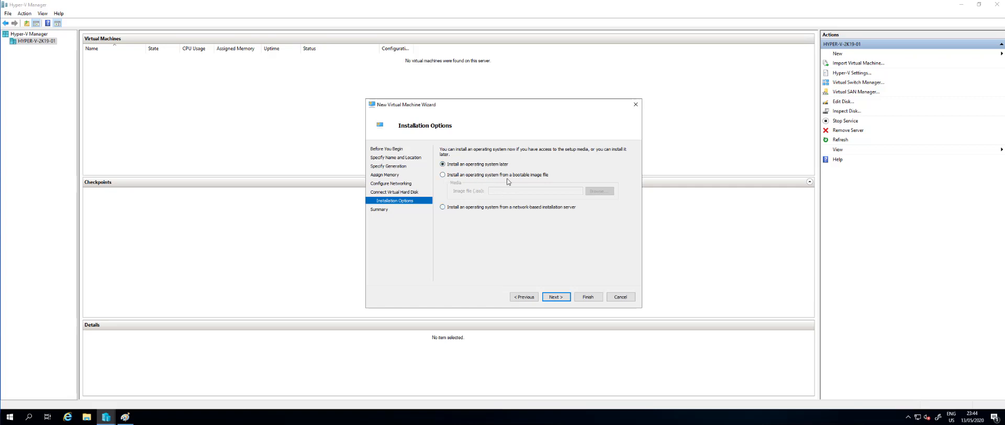
{"action": "left_click", "coordinate": [553, 299]}
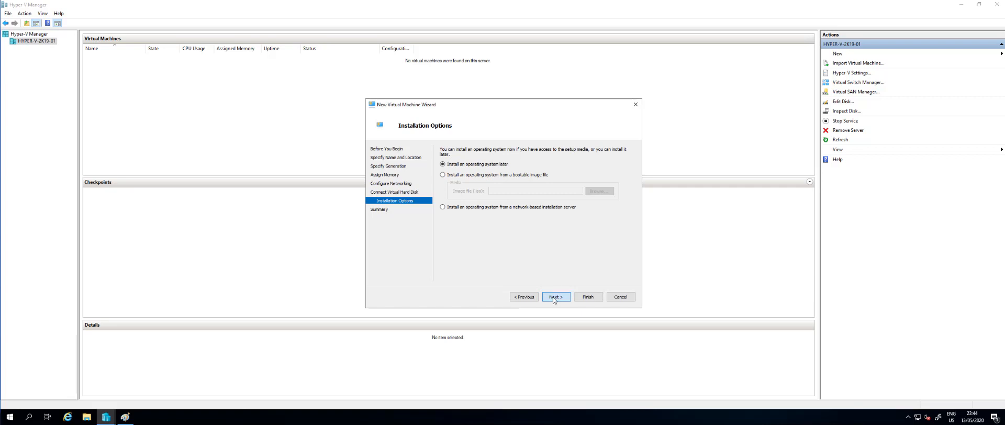
{"action": "left_click_drag", "start_coordinate": [530, 232], "coordinate": [510, 229]}
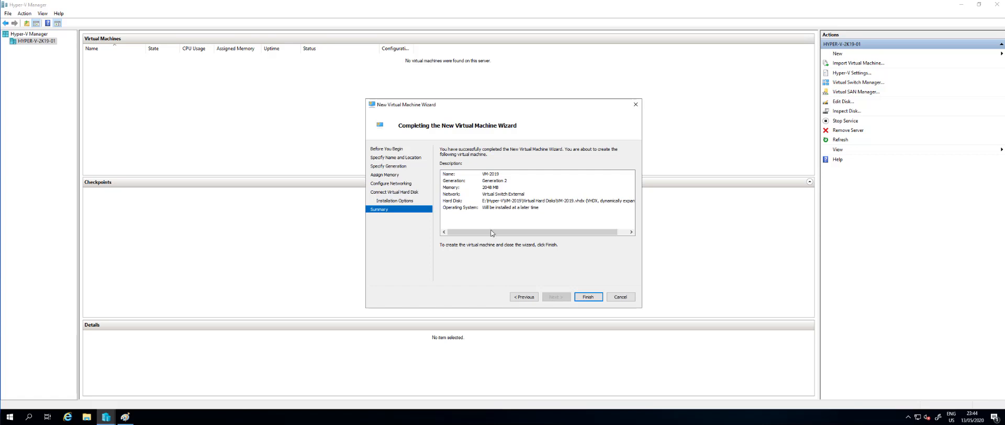
Check the full virtual hard disk path in the wizard's summary and finish creating the virtual machine.
{"action": "left_click_drag", "start_coordinate": [518, 234], "coordinate": [528, 234]}
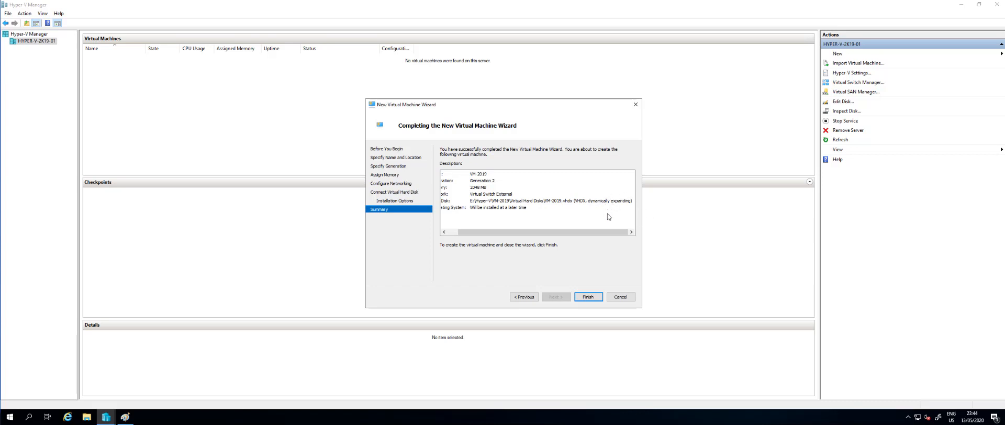
{"action": "left_click_drag", "start_coordinate": [601, 228], "coordinate": [557, 241]}
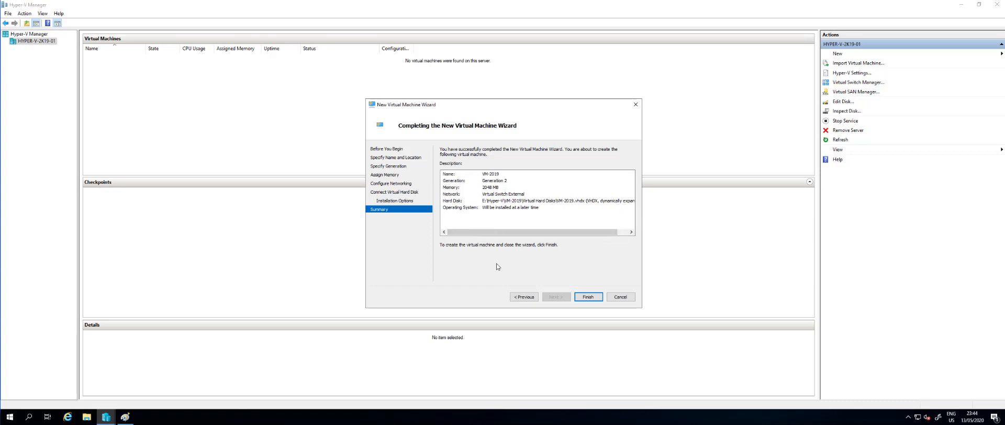
{"action": "left_click", "coordinate": [585, 299]}
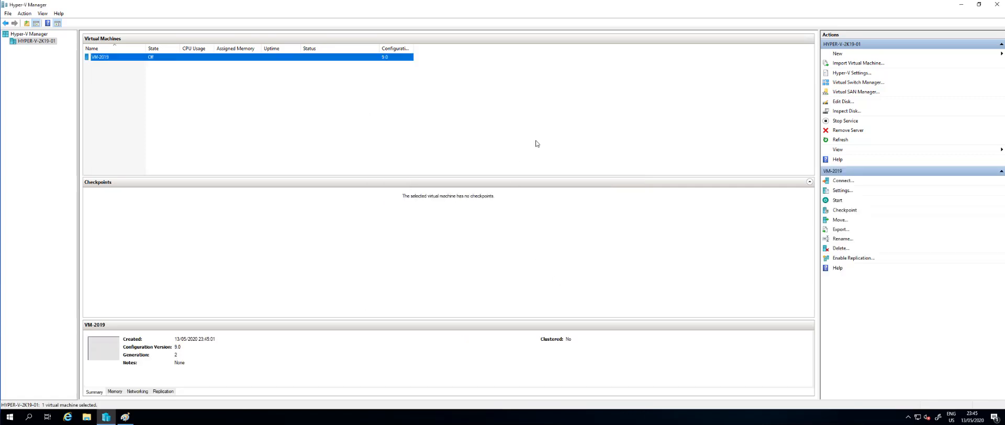
Open the settings of VM-2019, examine its firmware boot order and Secure Boot options, and close the settings.
{"action": "left_click", "coordinate": [248, 67]}
{"action": "left_click", "coordinate": [249, 58]}
{"action": "right_click", "coordinate": [250, 58]}
{"action": "left_click", "coordinate": [278, 75]}
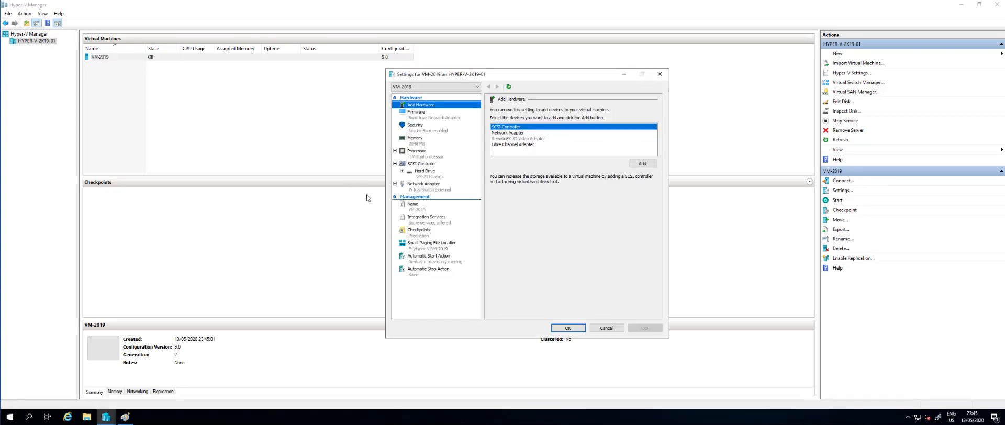
{"action": "left_click", "coordinate": [413, 114]}
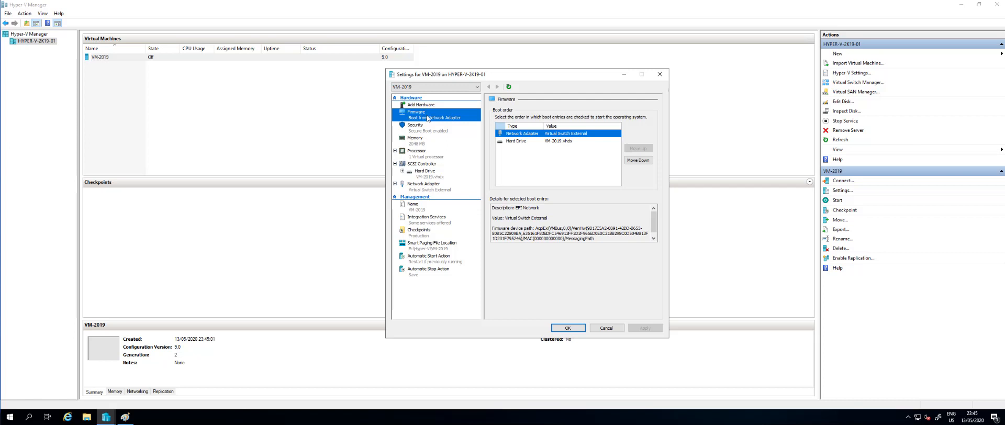
{"action": "left_click", "coordinate": [517, 141]}
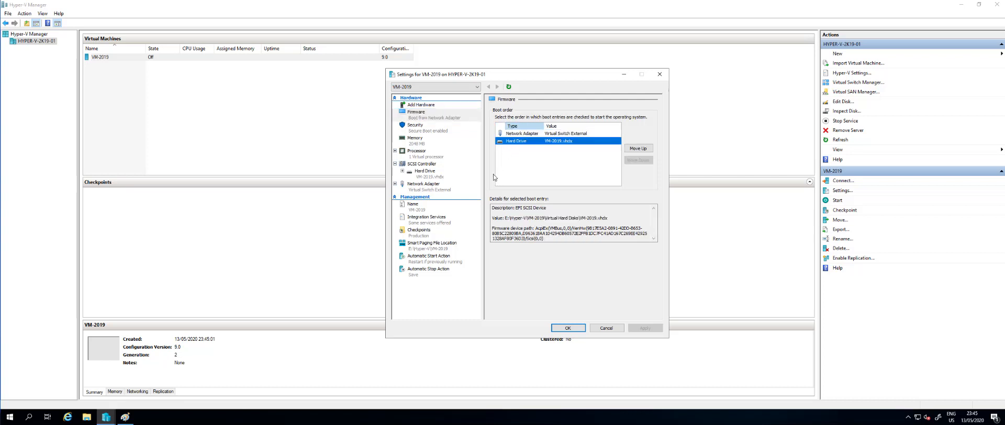
{"action": "left_click", "coordinate": [441, 134]}
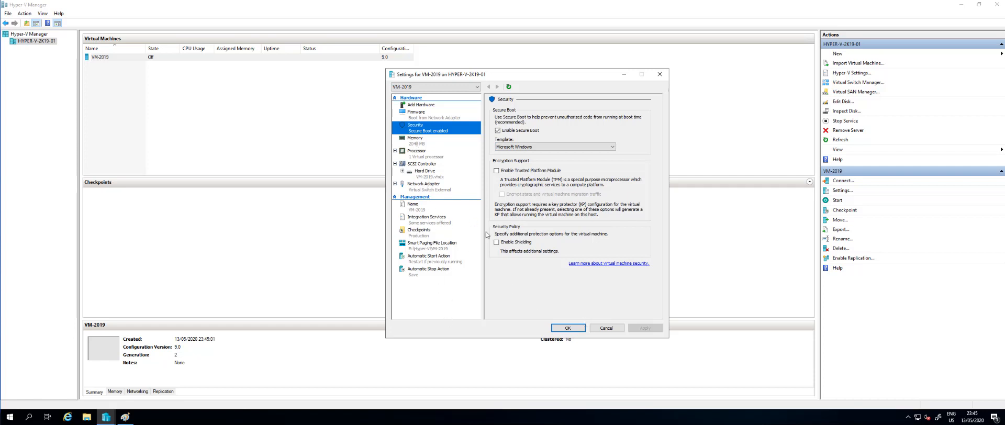
{"action": "left_click", "coordinate": [572, 328]}
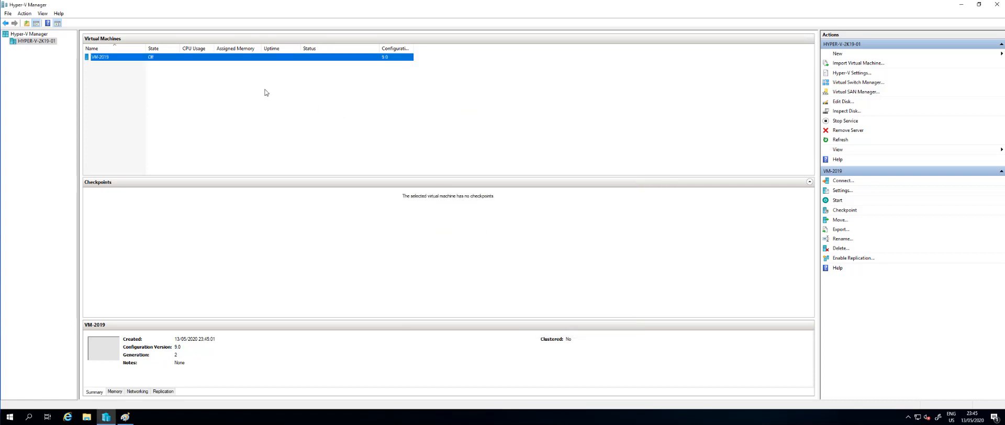
Switch to File Explorer and open the Hyper-V\VM-2019 folder on New Volume (E:) to examine its subfolders.
{"action": "left_click", "coordinate": [90, 420]}
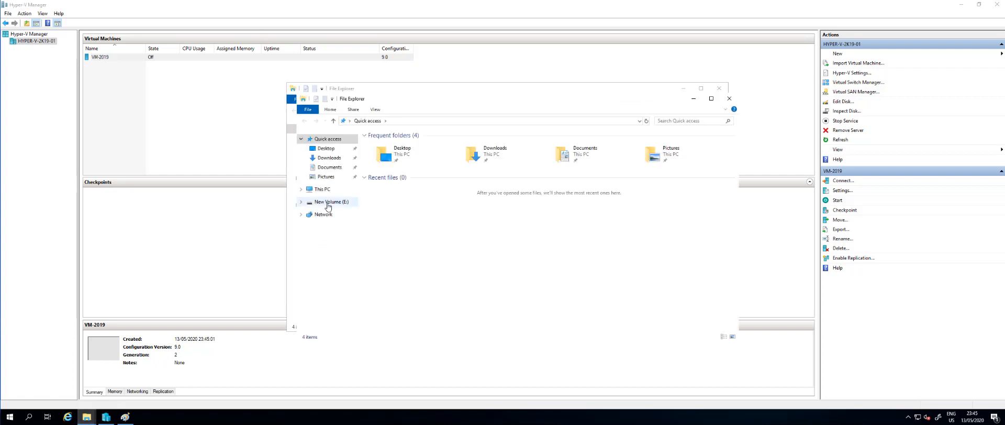
{"action": "left_click", "coordinate": [329, 206]}
{"action": "double_click", "coordinate": [383, 146]}
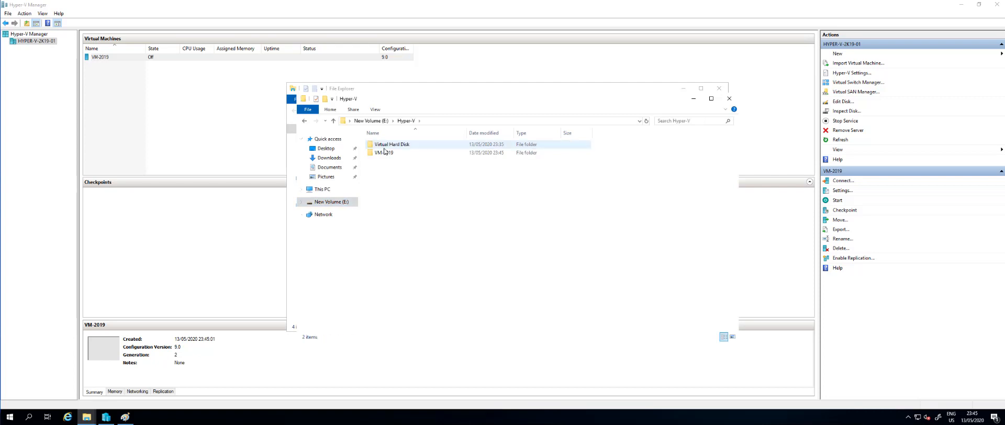
{"action": "double_click", "coordinate": [385, 152]}
{"action": "left_click_drag", "start_coordinate": [407, 161], "coordinate": [466, 207]}
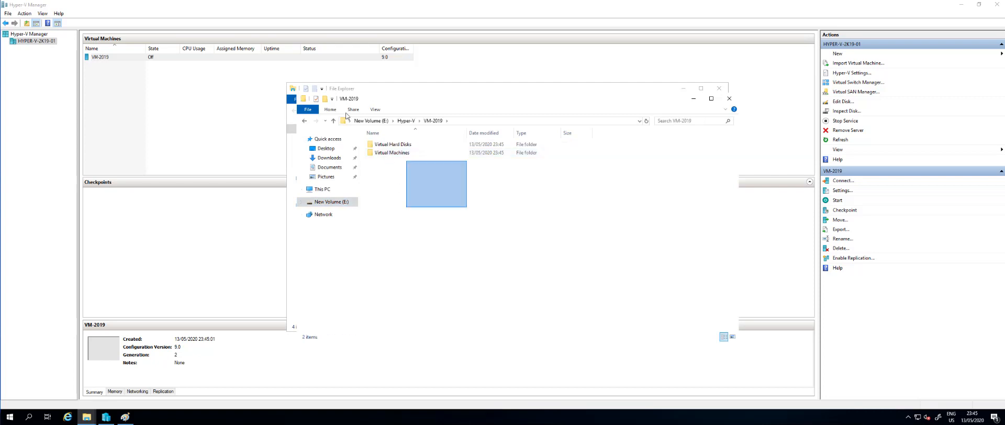
{"action": "left_click_drag", "start_coordinate": [346, 113], "coordinate": [346, 113]}
{"action": "left_click", "coordinate": [404, 204]}
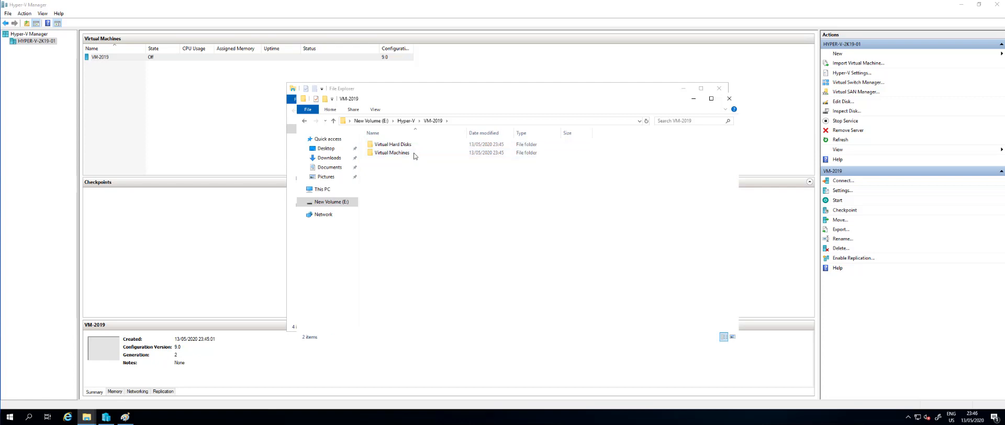
{"action": "left_click_drag", "start_coordinate": [423, 195], "coordinate": [366, 136]}
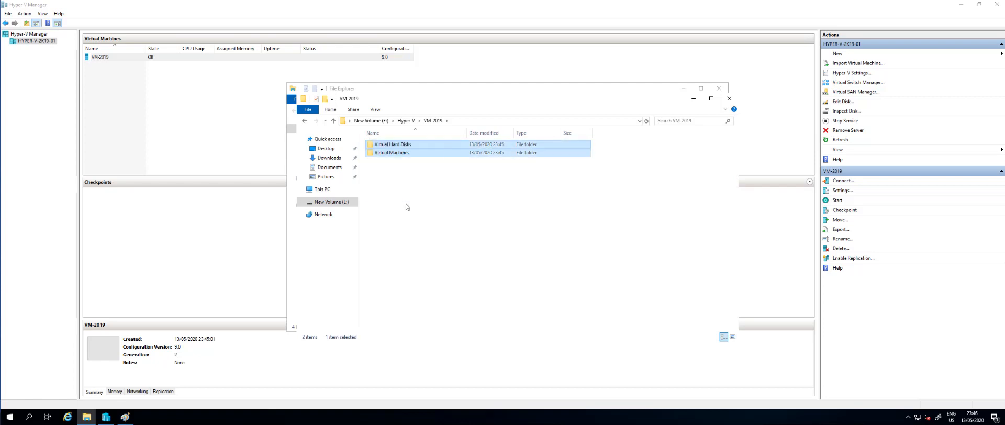
{"action": "left_click", "coordinate": [406, 203]}
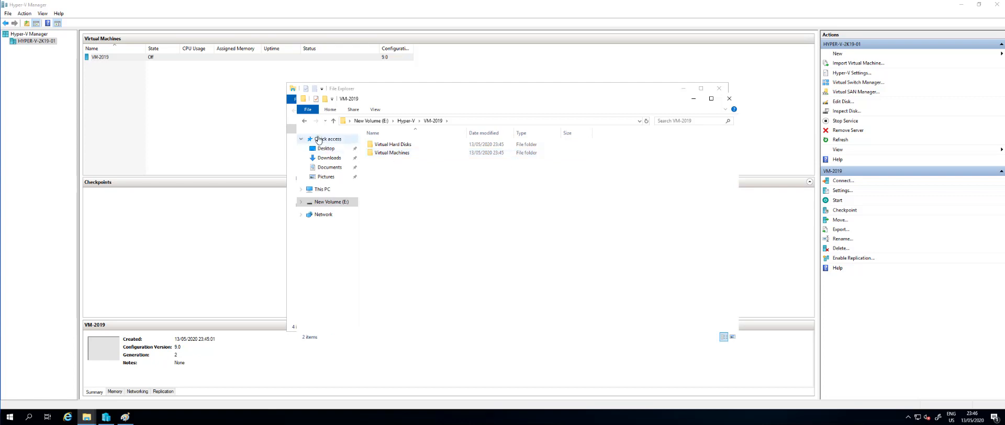
Check the contents of the Virtual Hard Disk folder inside Hyper-V and return to the Hyper-V folder.
{"action": "left_click", "coordinate": [304, 120]}
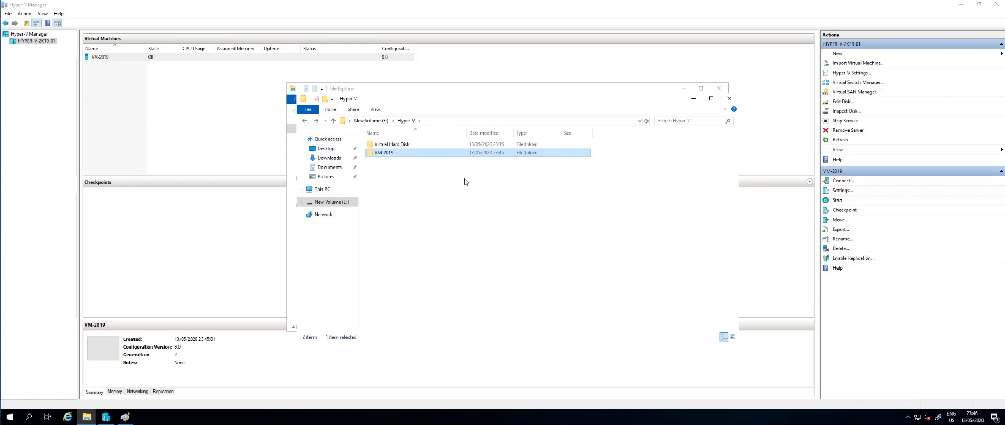
{"action": "left_click", "coordinate": [418, 145]}
{"action": "double_click", "coordinate": [418, 144]}
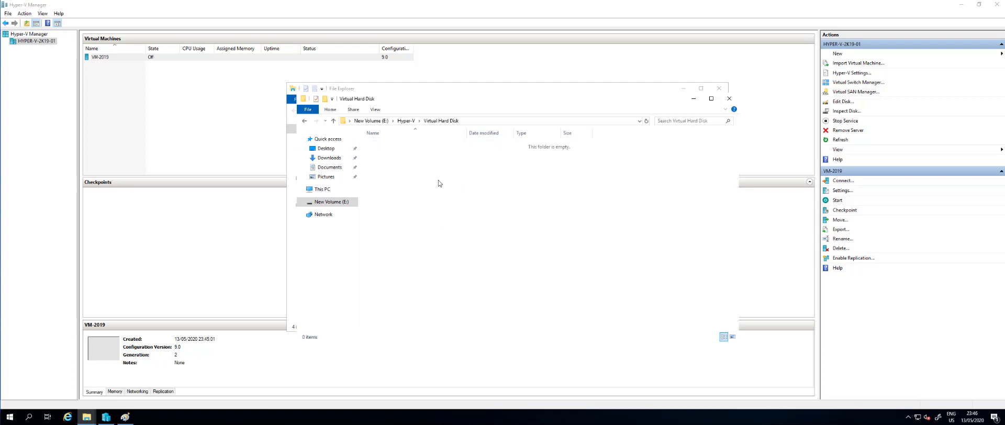
{"action": "left_click", "coordinate": [304, 121]}
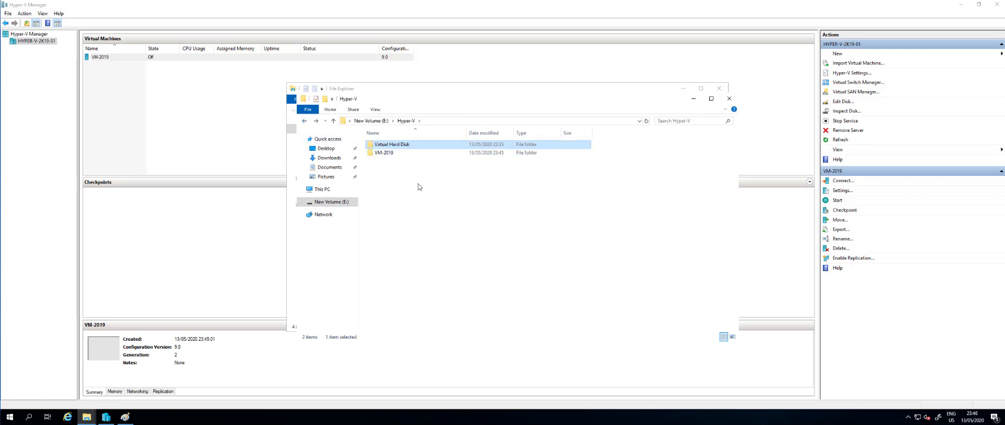
Open the Virtual Machines folder inside VM-2019 to examine its files, and minimize the extra File Explorer window.
{"action": "double_click", "coordinate": [400, 154]}
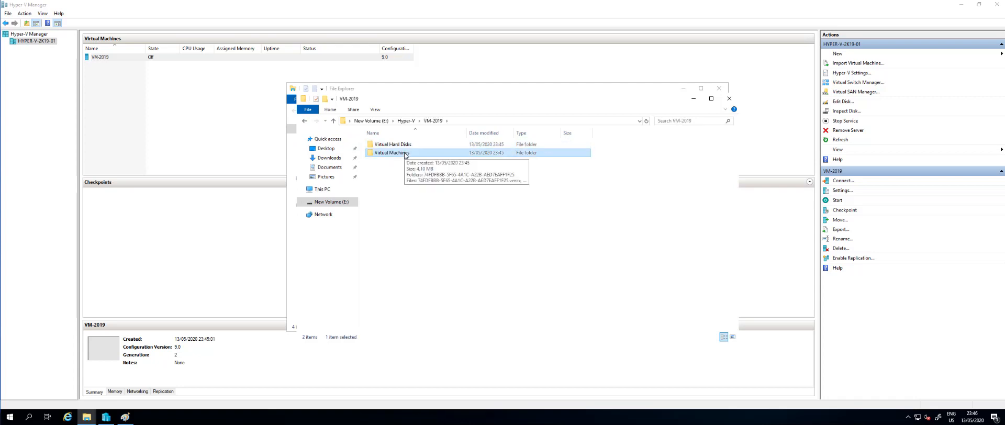
{"action": "double_click", "coordinate": [405, 154]}
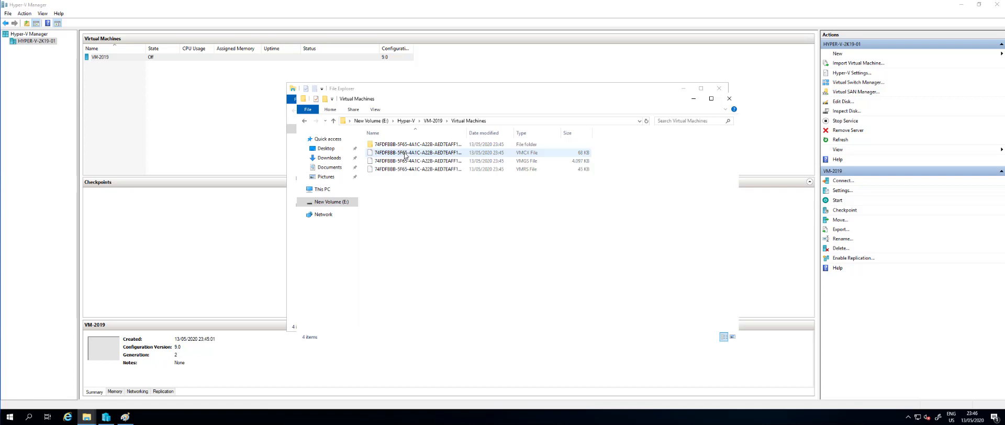
{"action": "left_click_drag", "start_coordinate": [435, 191], "coordinate": [392, 145]}
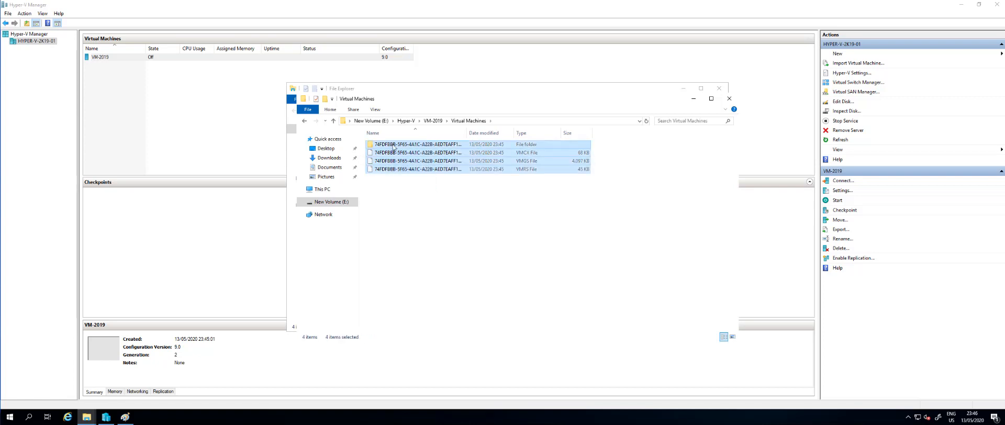
{"action": "double_click", "coordinate": [423, 90]}
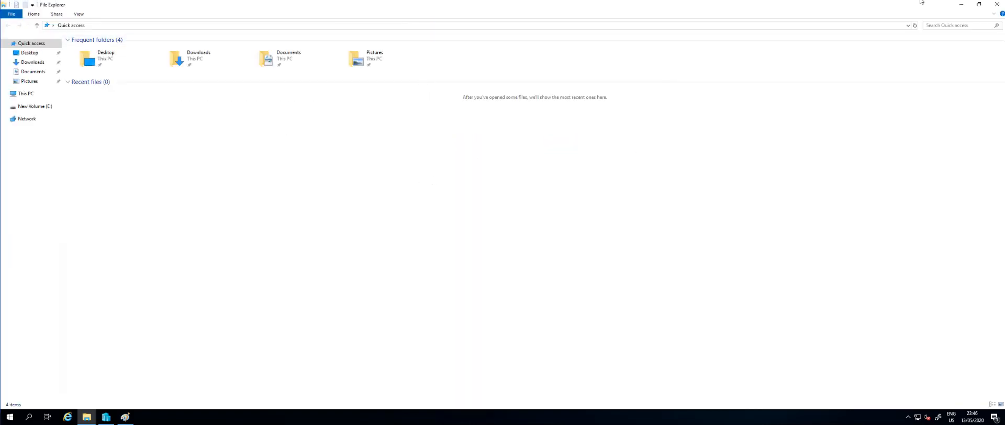
{"action": "left_click", "coordinate": [961, 4]}
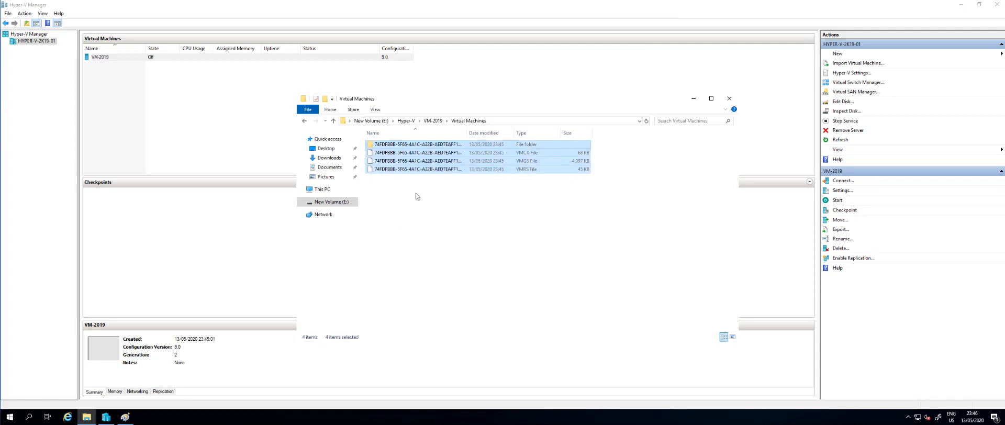
Widen the Name column to read the full names of the virtual machine's configuration files.
{"action": "left_click", "coordinate": [424, 182]}
{"action": "left_click_drag", "start_coordinate": [466, 133], "coordinate": [534, 133]}
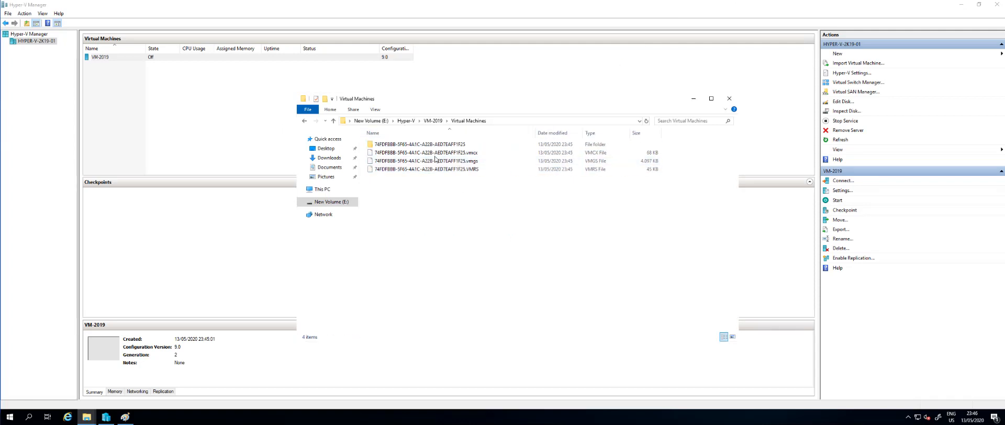
{"action": "left_click_drag", "start_coordinate": [482, 204], "coordinate": [421, 138]}
{"action": "left_click", "coordinate": [464, 241]}
Look inside the subfolder of Virtual Machines, return to VM-2019 and open its Virtual Hard Disks folder.
{"action": "left_click", "coordinate": [440, 144]}
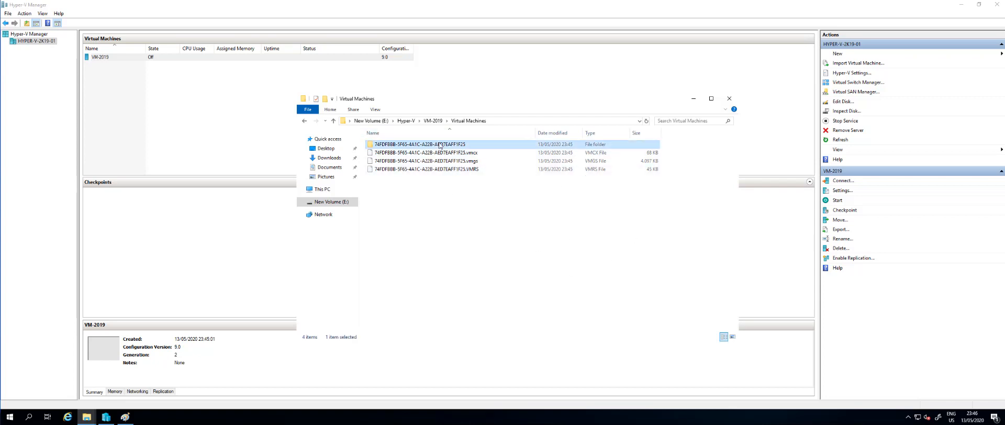
{"action": "double_click", "coordinate": [440, 145]}
{"action": "left_click", "coordinate": [302, 124]}
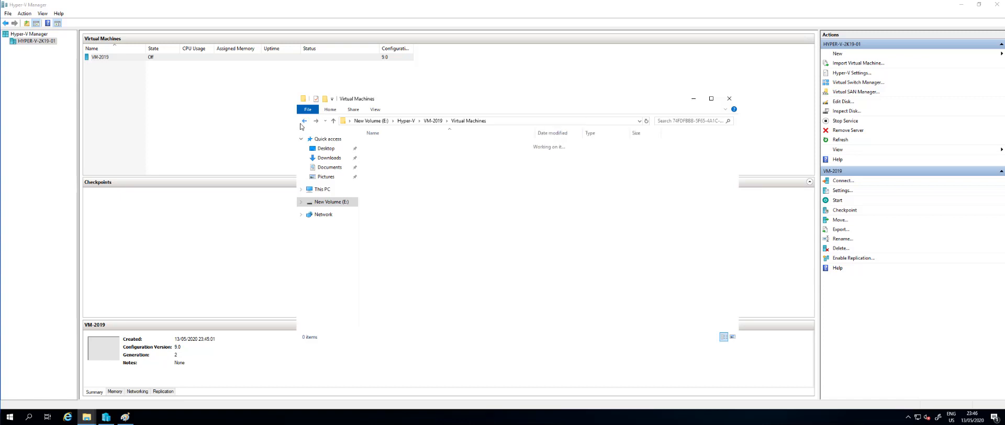
{"action": "left_click", "coordinate": [301, 123]}
{"action": "double_click", "coordinate": [377, 146]}
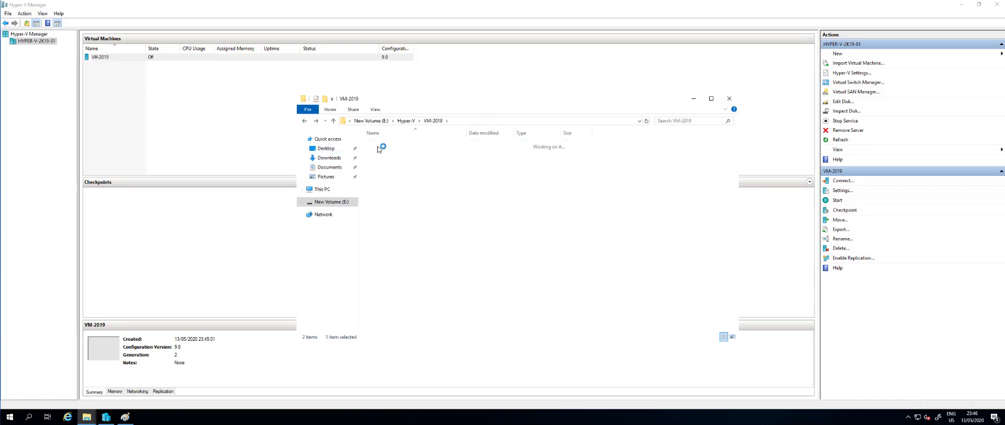